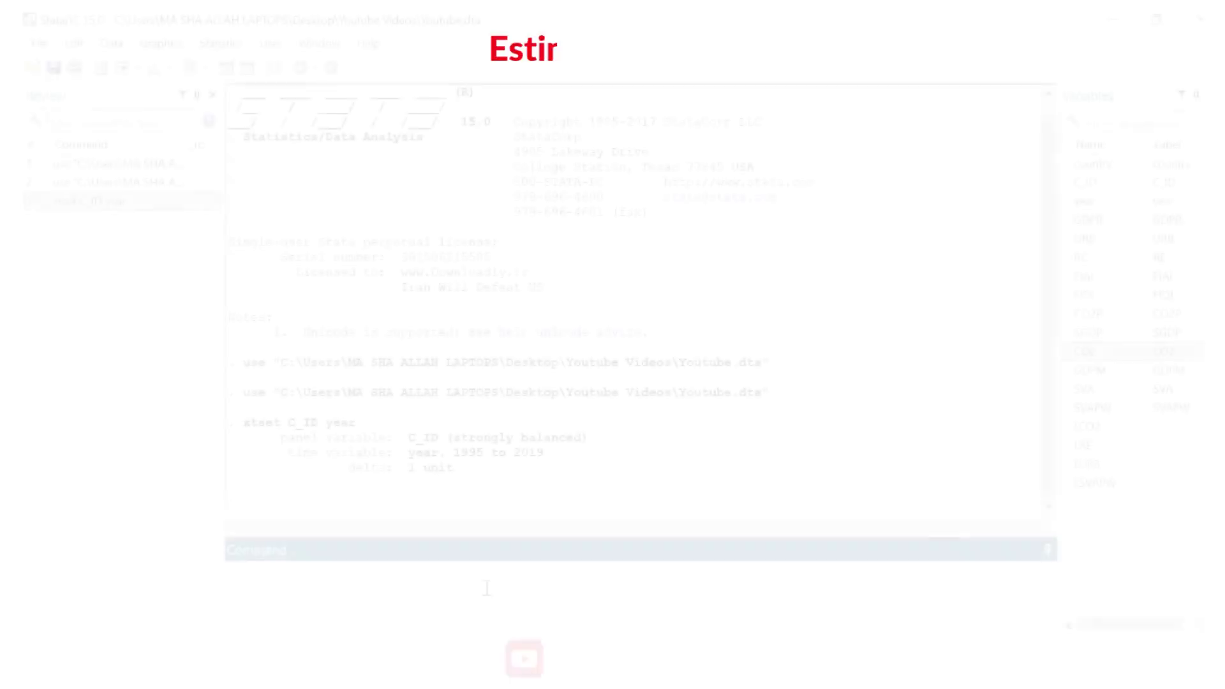
Create LCO2P as the natural log of CO2P with generate LCO2P=ln(CO2P)
{"action": "type", "text": "generate LCO2P=ln(CO2P"}
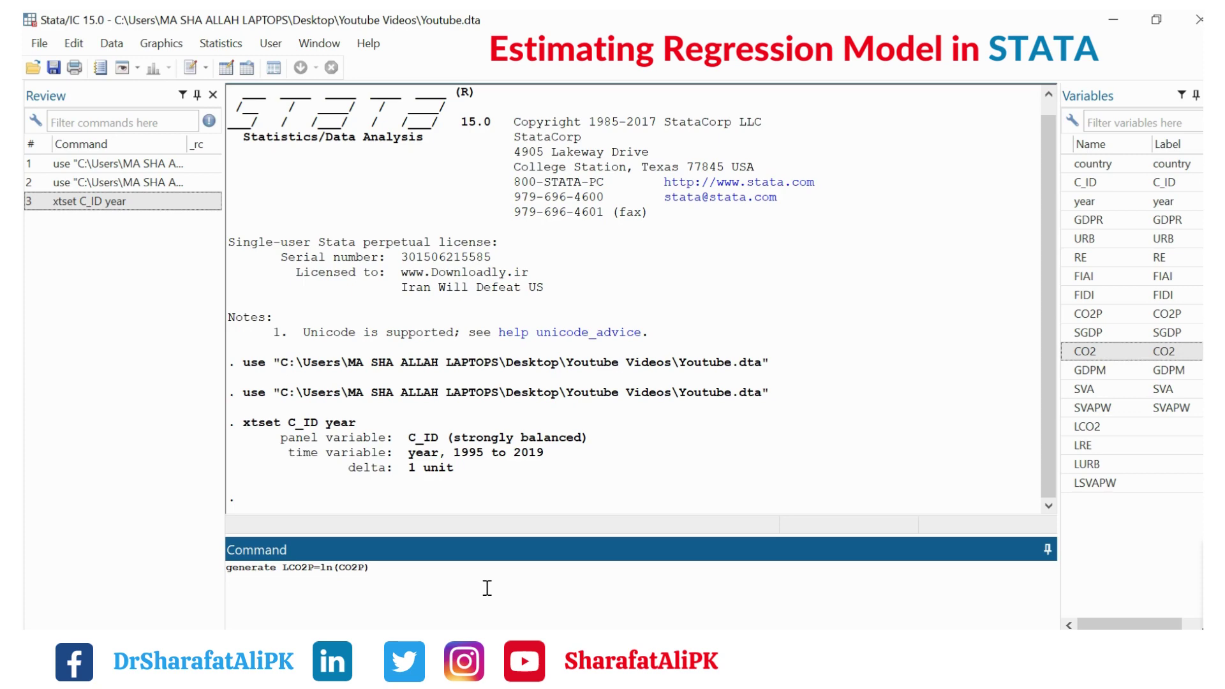
{"action": "key", "text": "Return"}
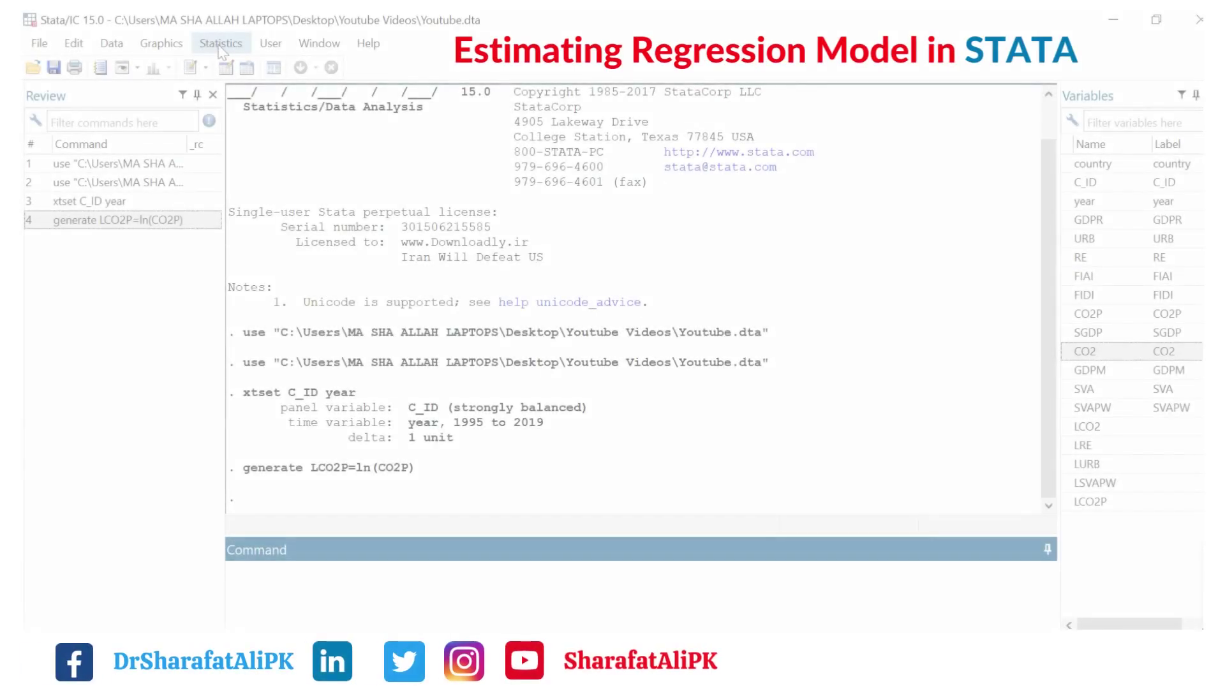
Regress LCO2P on LSVAPW from the Linear regression dialog, giving R-squared 0.6816
{"action": "left_click", "coordinate": [220, 45]}
{"action": "mouse_move", "coordinate": [240, 90]}
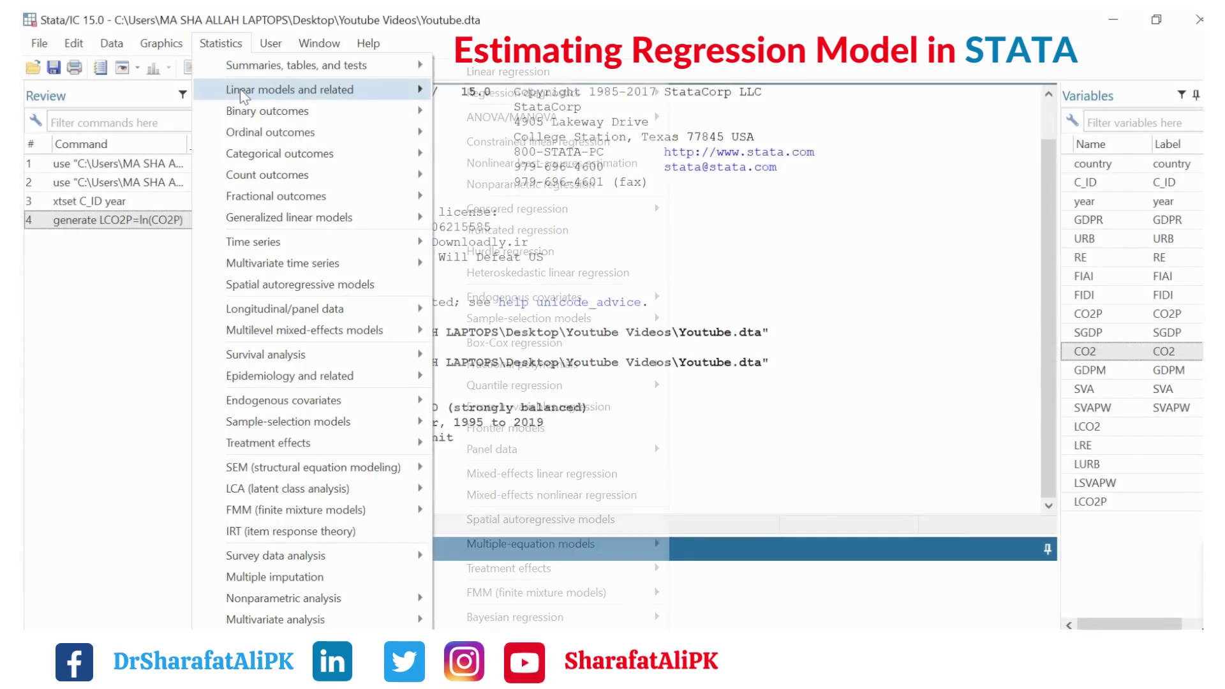
{"action": "left_click", "coordinate": [473, 71]}
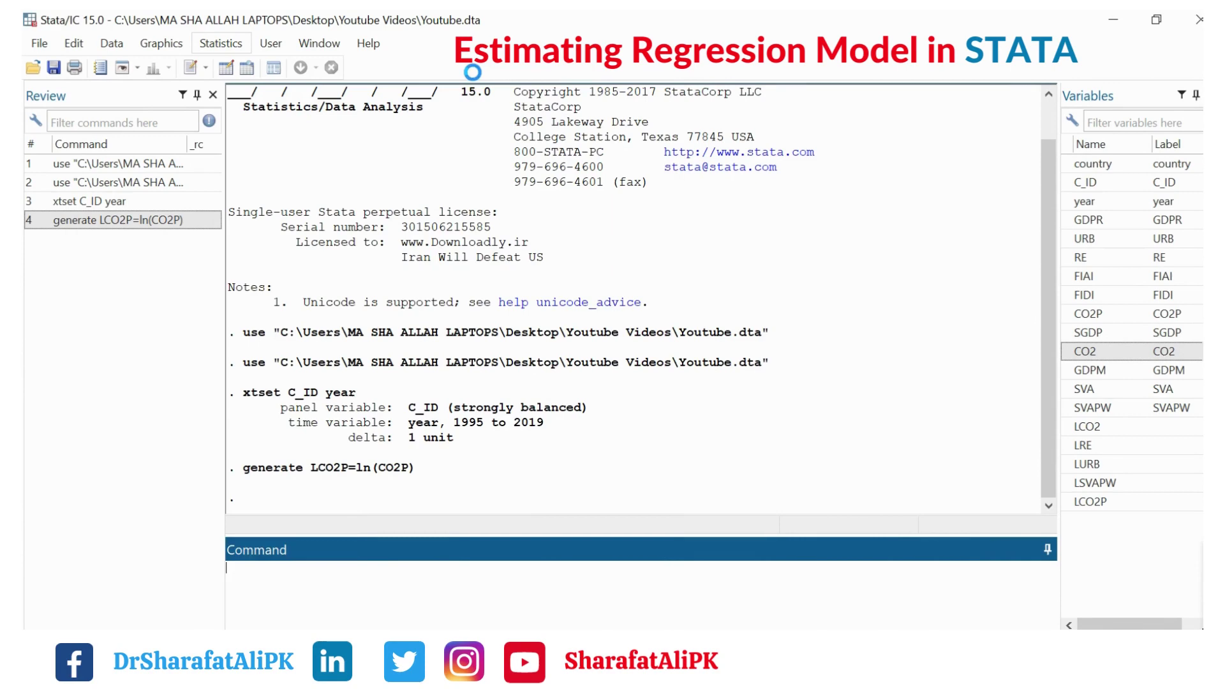
{"action": "left_click", "coordinate": [580, 312]}
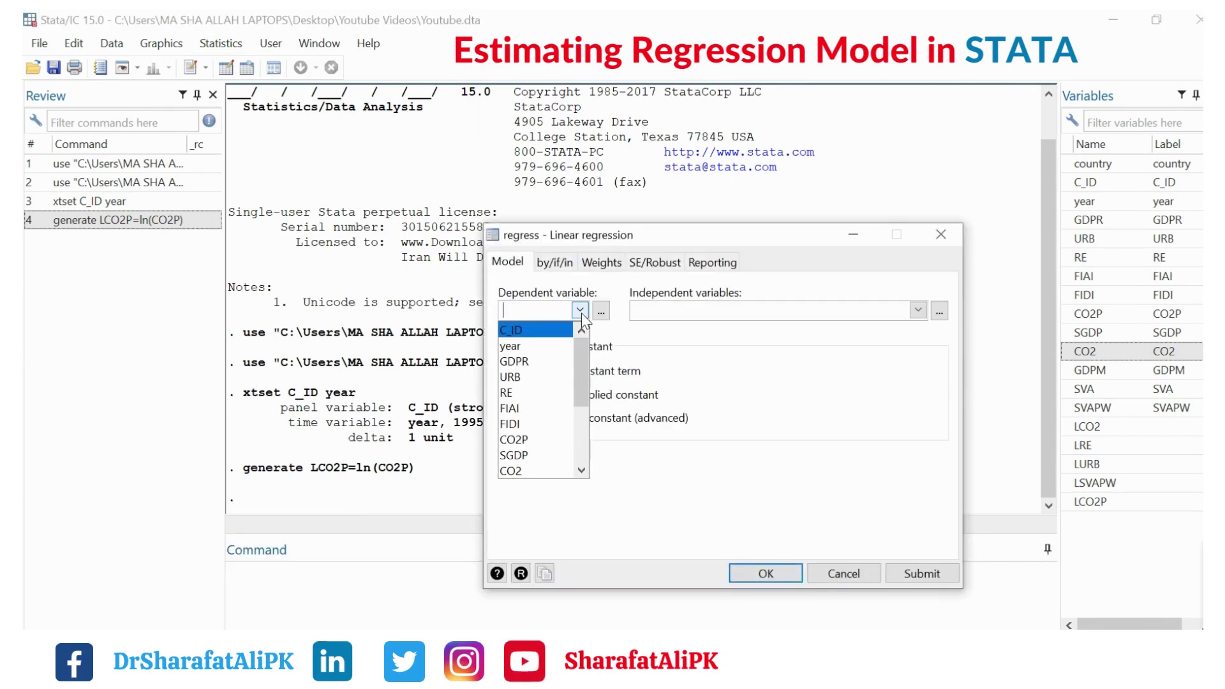
{"action": "left_click_drag", "start_coordinate": [583, 351], "coordinate": [584, 404]}
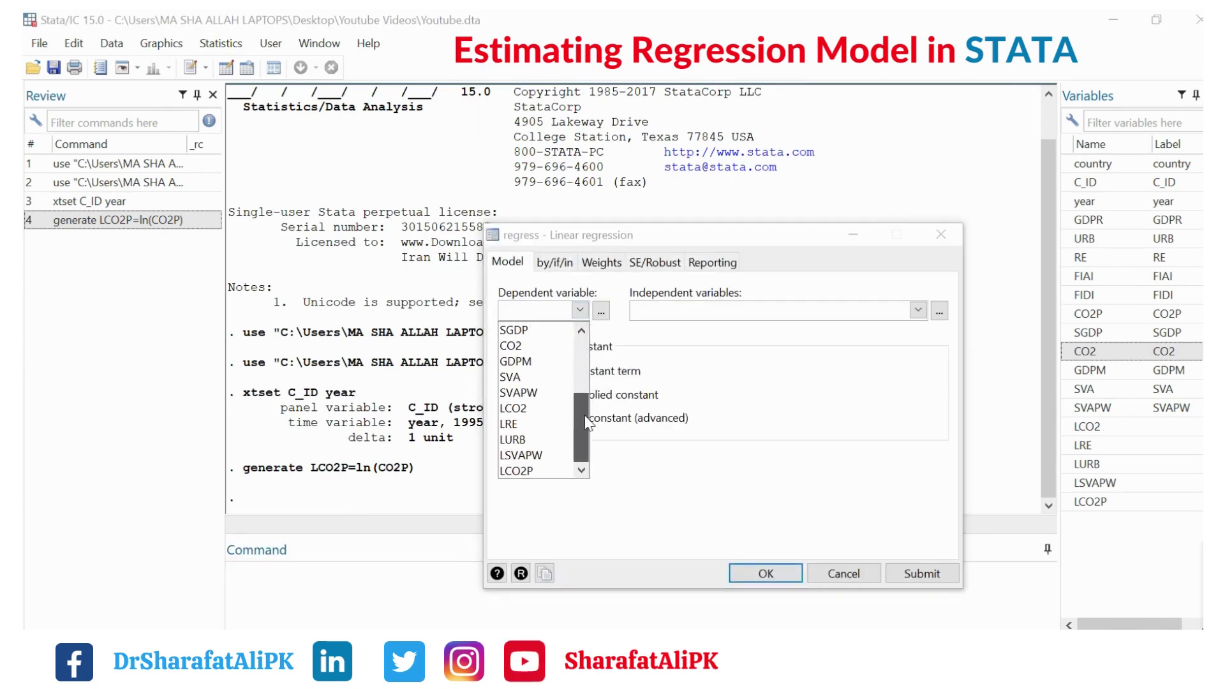
{"action": "left_click", "coordinate": [540, 472]}
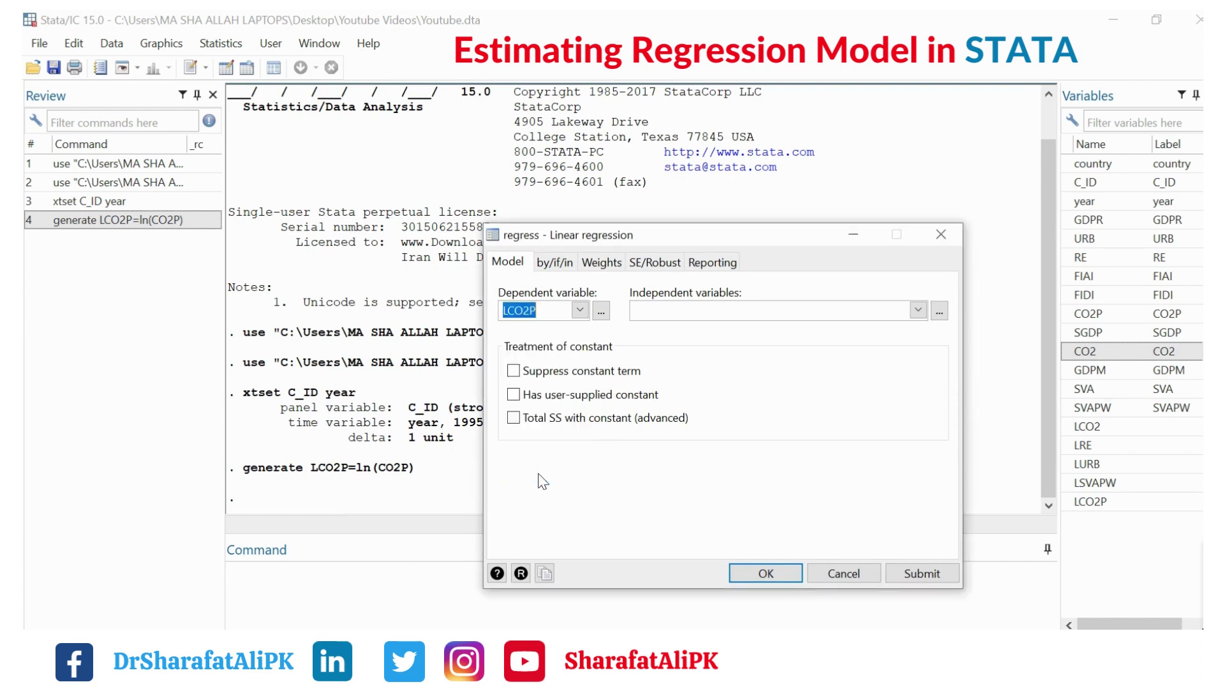
{"action": "left_click", "coordinate": [676, 311]}
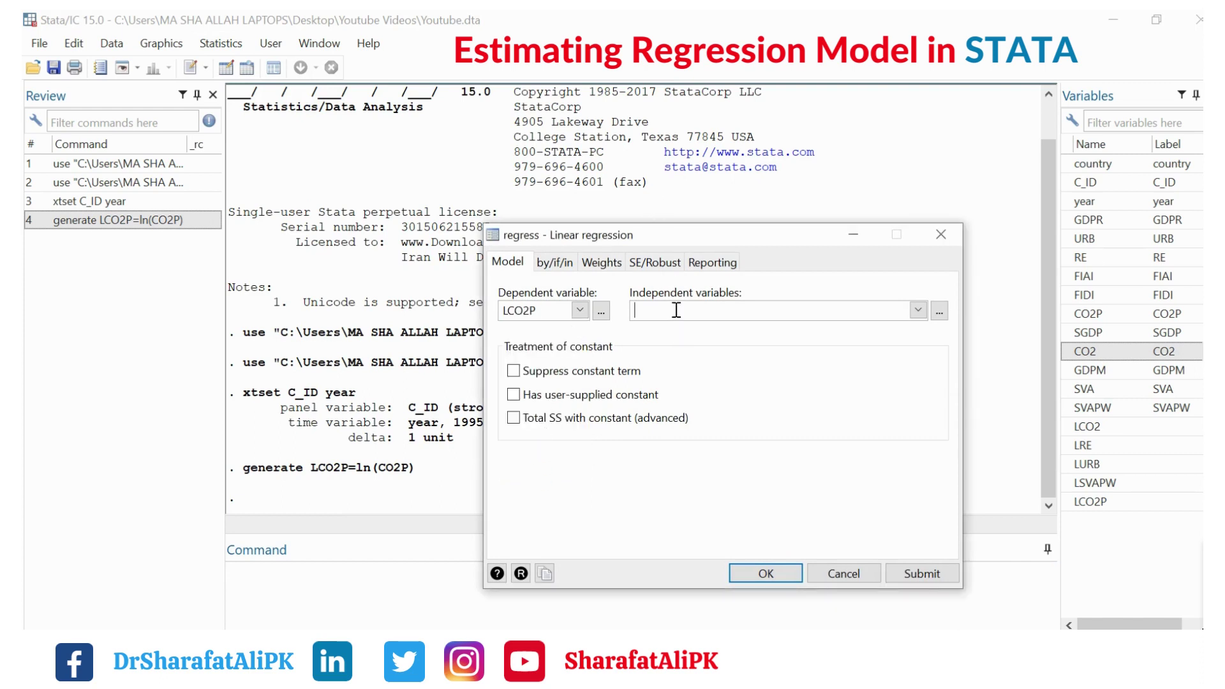
{"action": "left_click", "coordinate": [918, 311]}
{"action": "left_click_drag", "start_coordinate": [916, 344], "coordinate": [919, 426]}
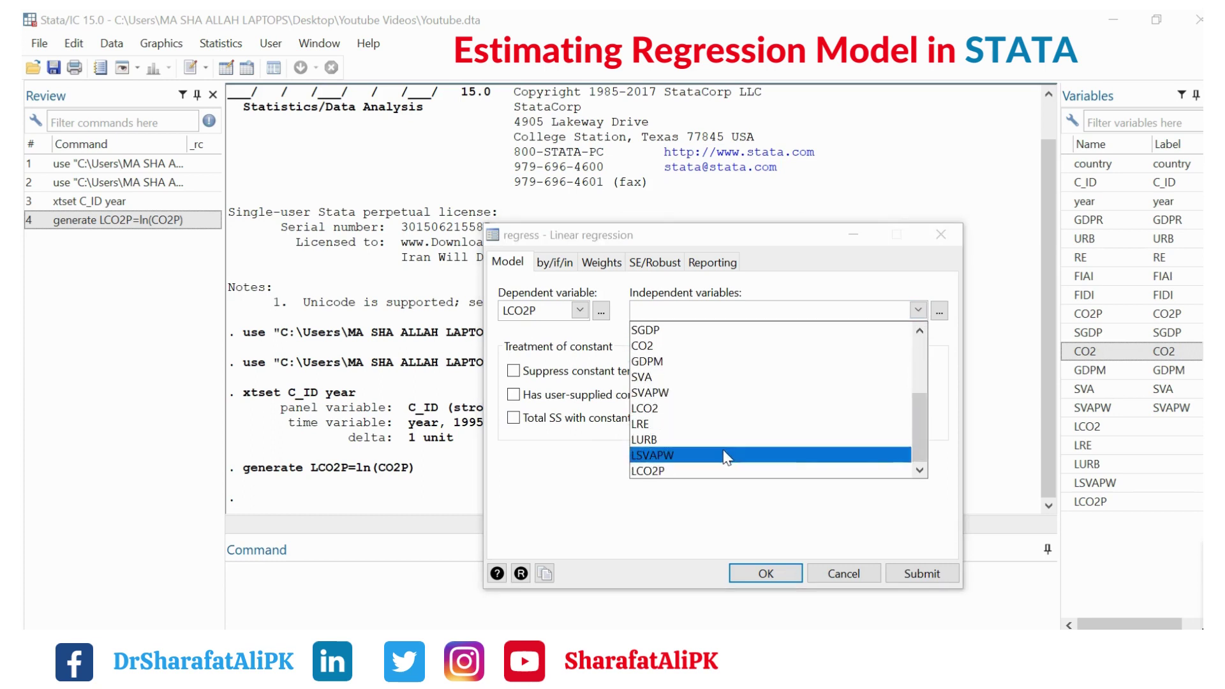
{"action": "left_click", "coordinate": [726, 455]}
{"action": "left_click", "coordinate": [740, 521]}
{"action": "left_click", "coordinate": [756, 571]}
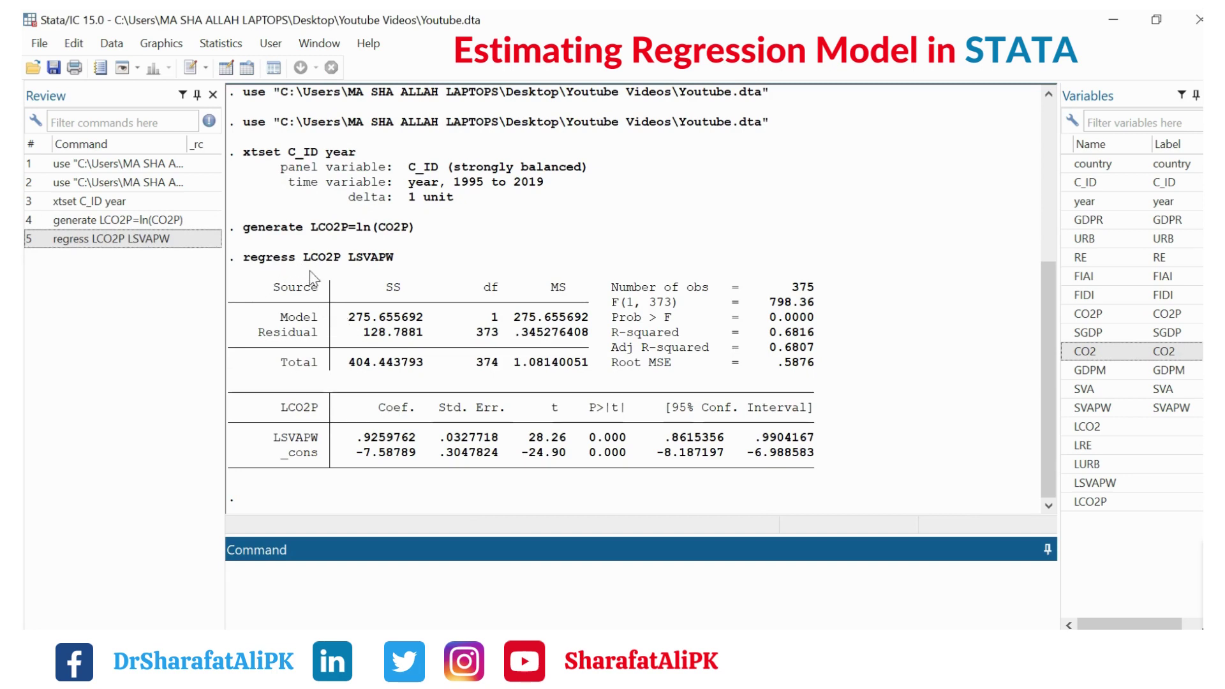
{"action": "left_click_drag", "start_coordinate": [247, 261], "coordinate": [390, 258]}
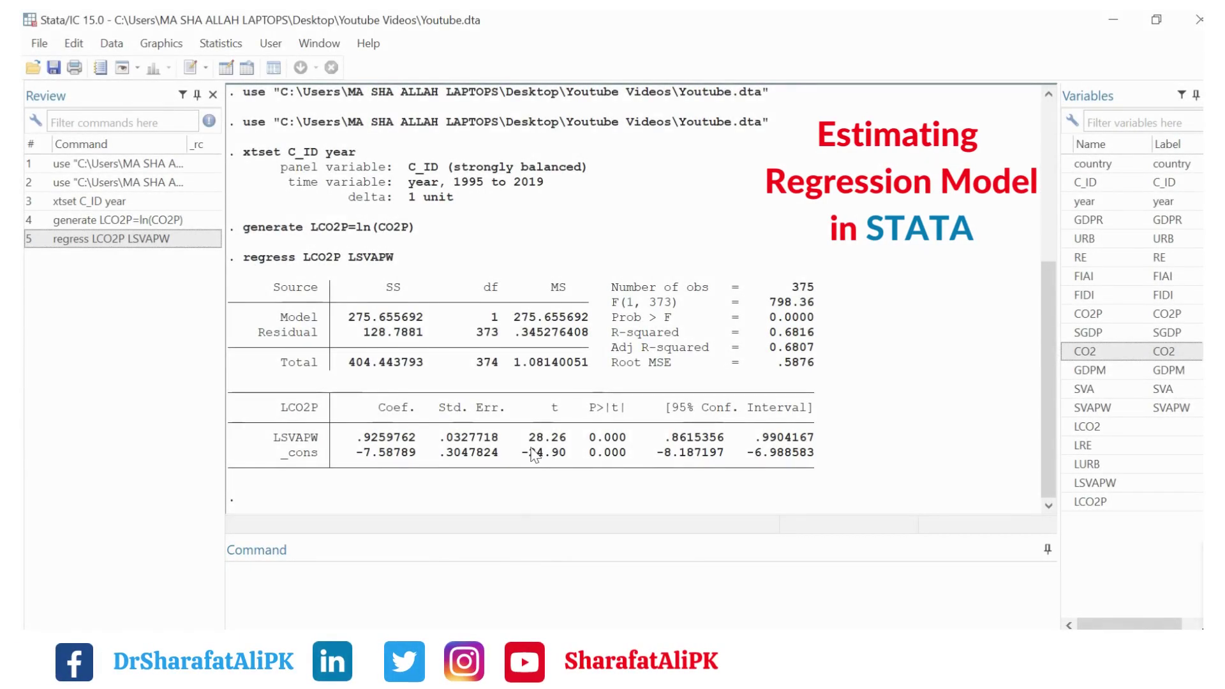
{"action": "left_click", "coordinate": [456, 592]}
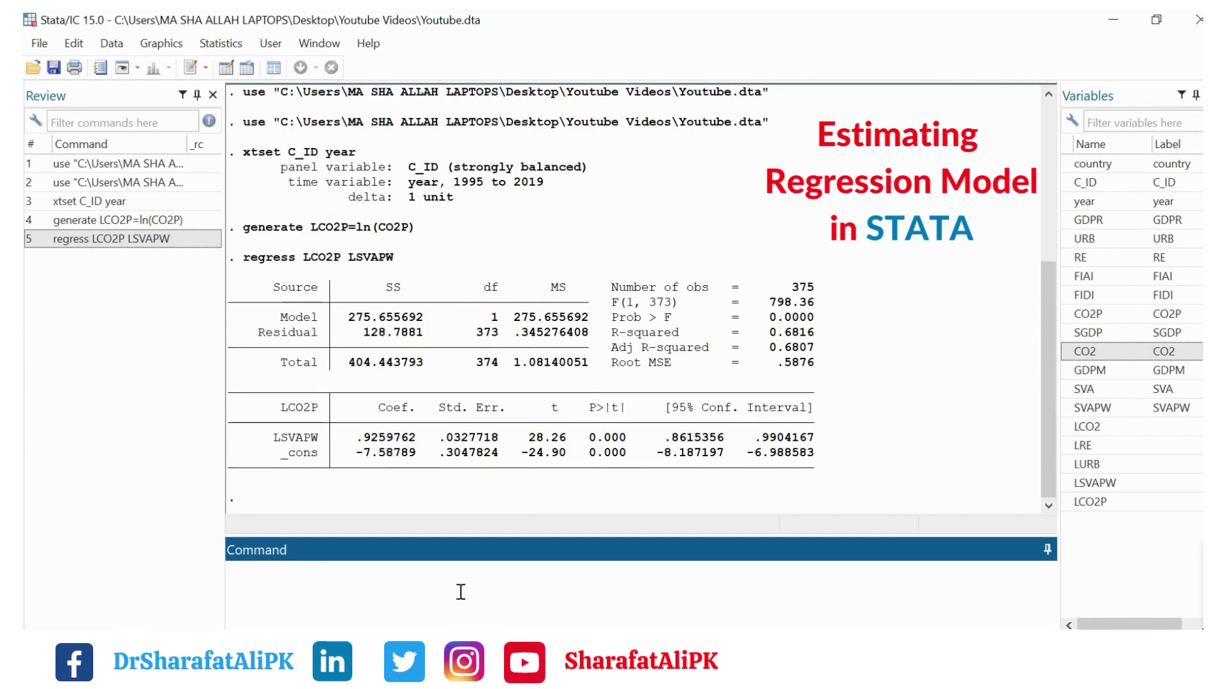
Rerun regress LCO2P LSVAPW from the command line, picking variables from the Variables window
{"action": "type", "text": "regress"}
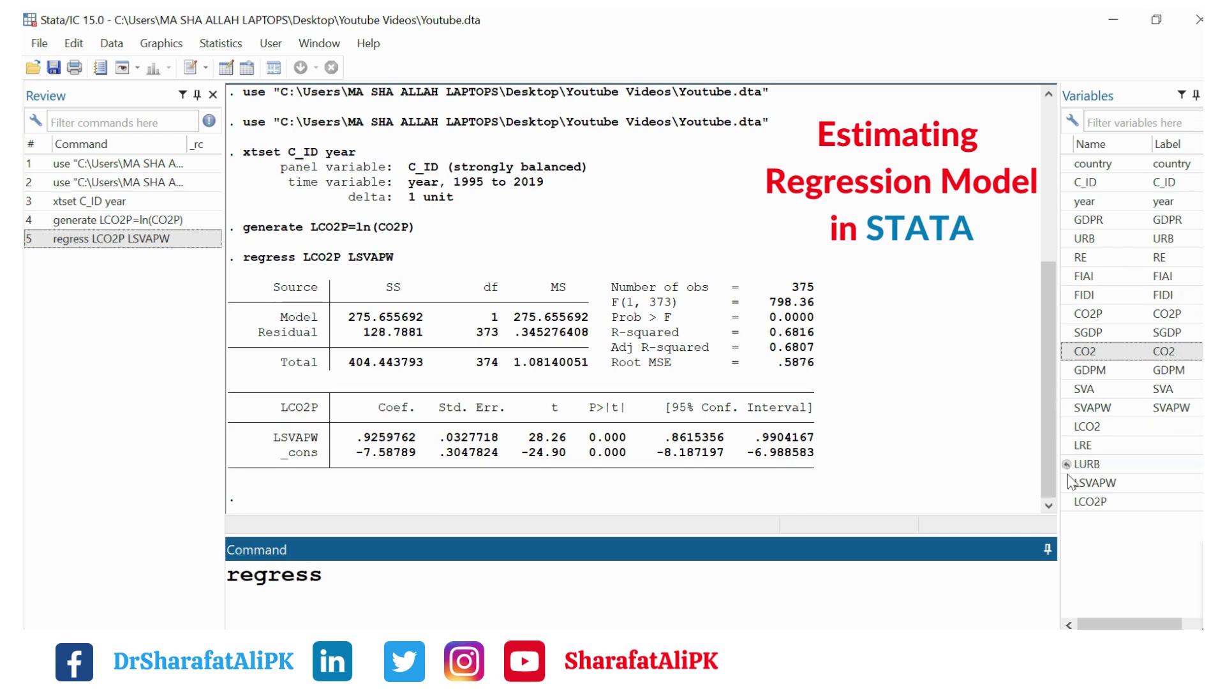
{"action": "double_click", "coordinate": [1091, 501]}
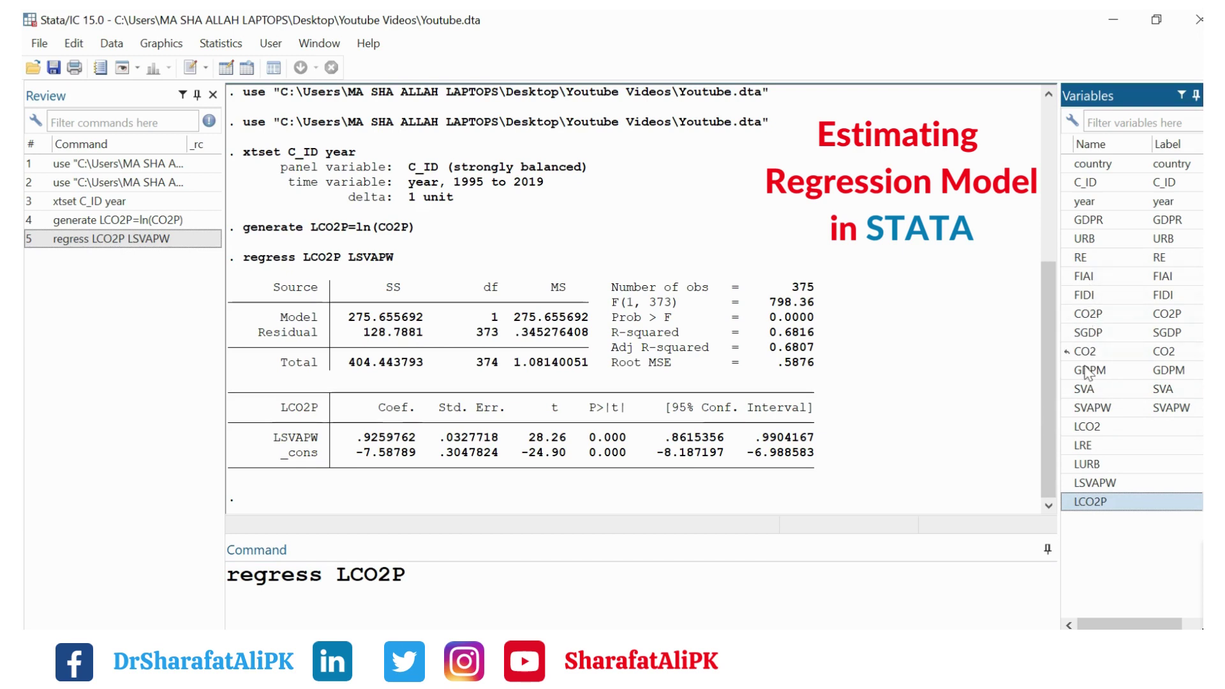
{"action": "double_click", "coordinate": [1092, 484]}
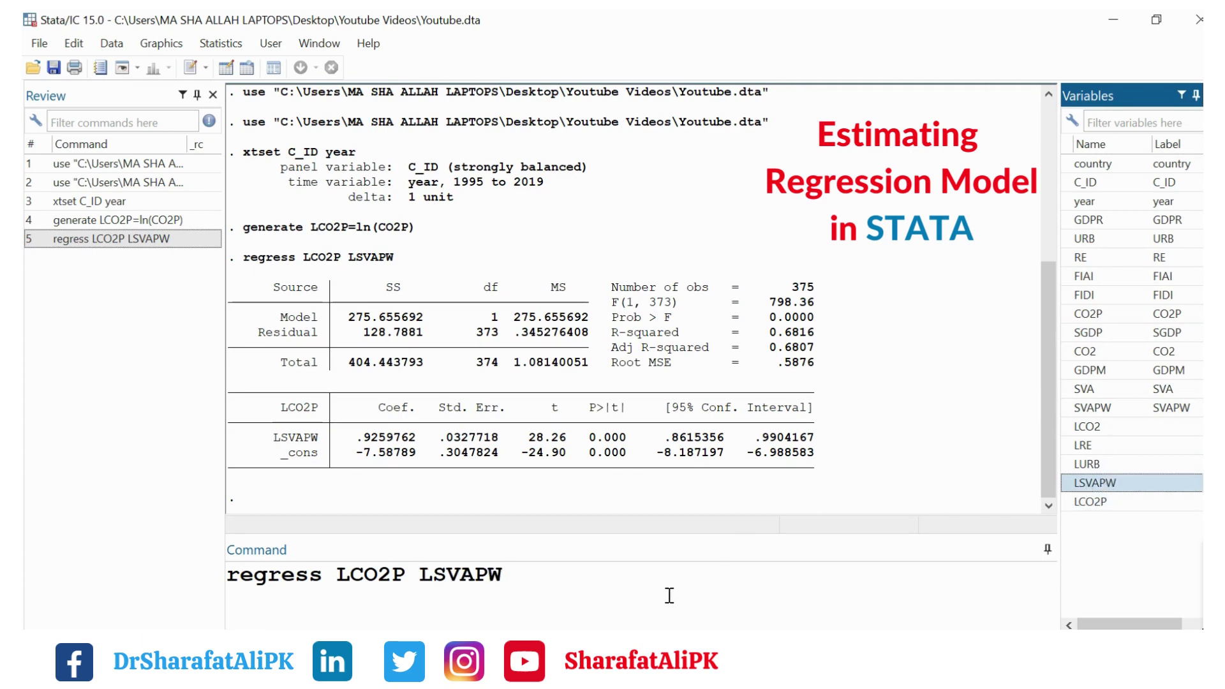
{"action": "key", "text": "Return"}
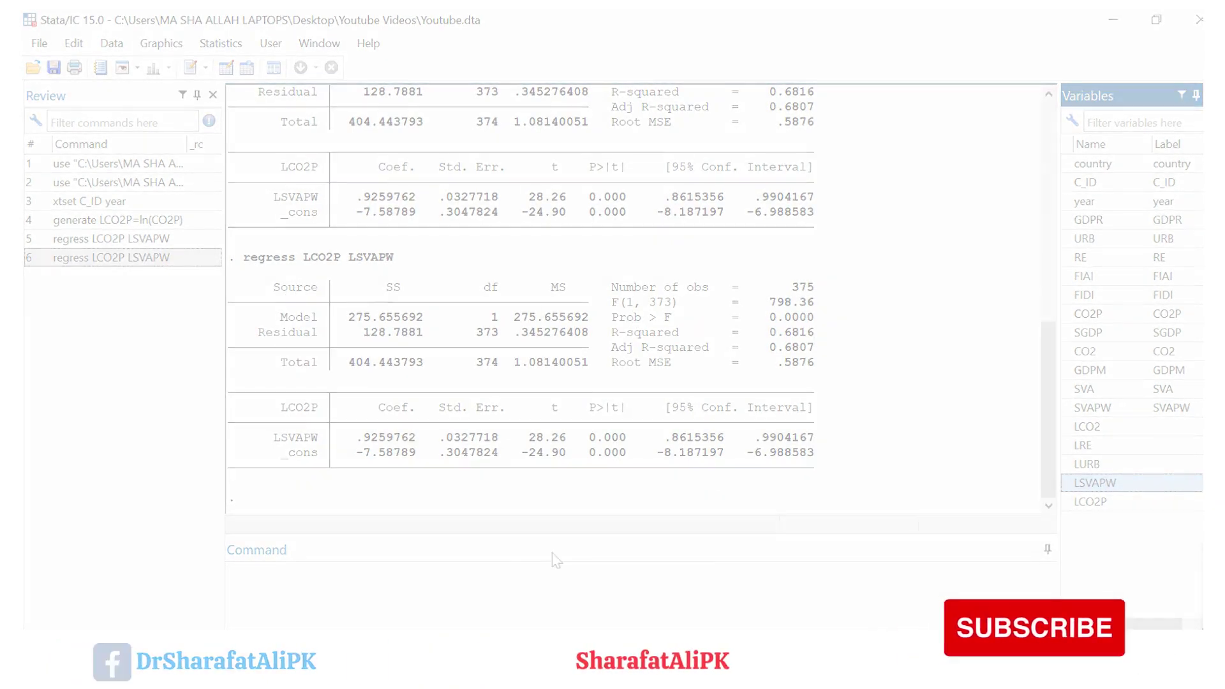
{"action": "left_click", "coordinate": [300, 577]}
Run regress LCO2P LSVAPW LURB LRE FIDI FIAI, adding variables from the Variables window
{"action": "type", "text": "regress"}
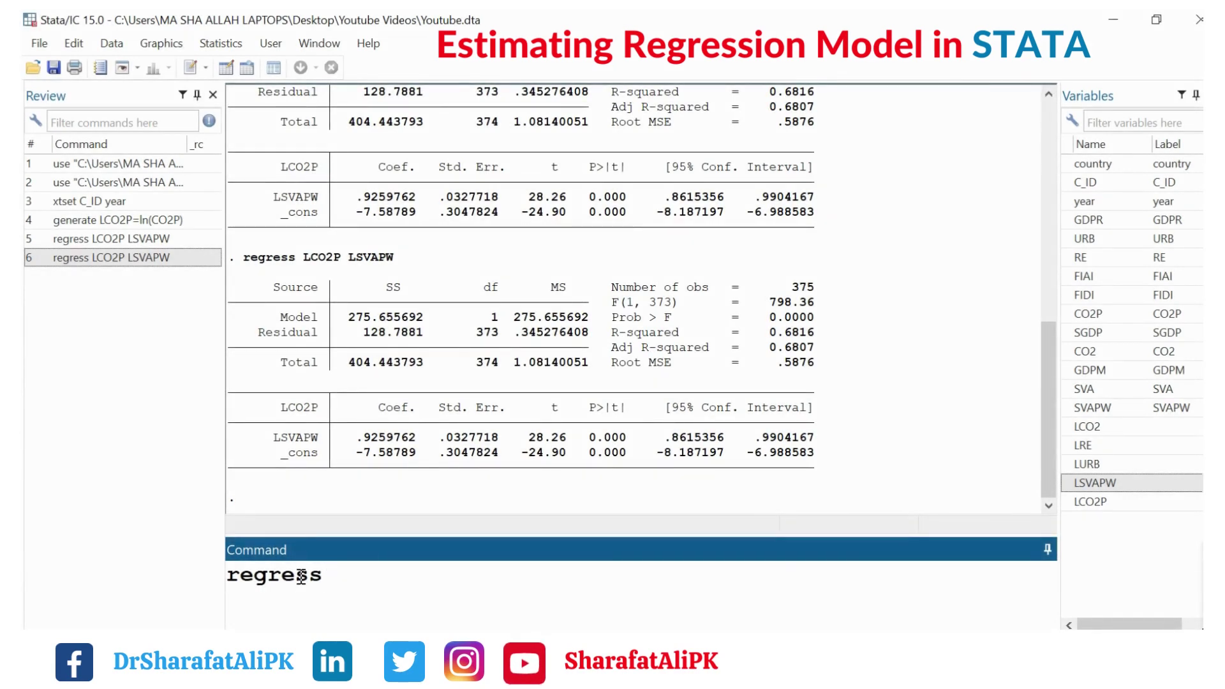
{"action": "left_click", "coordinate": [1104, 503]}
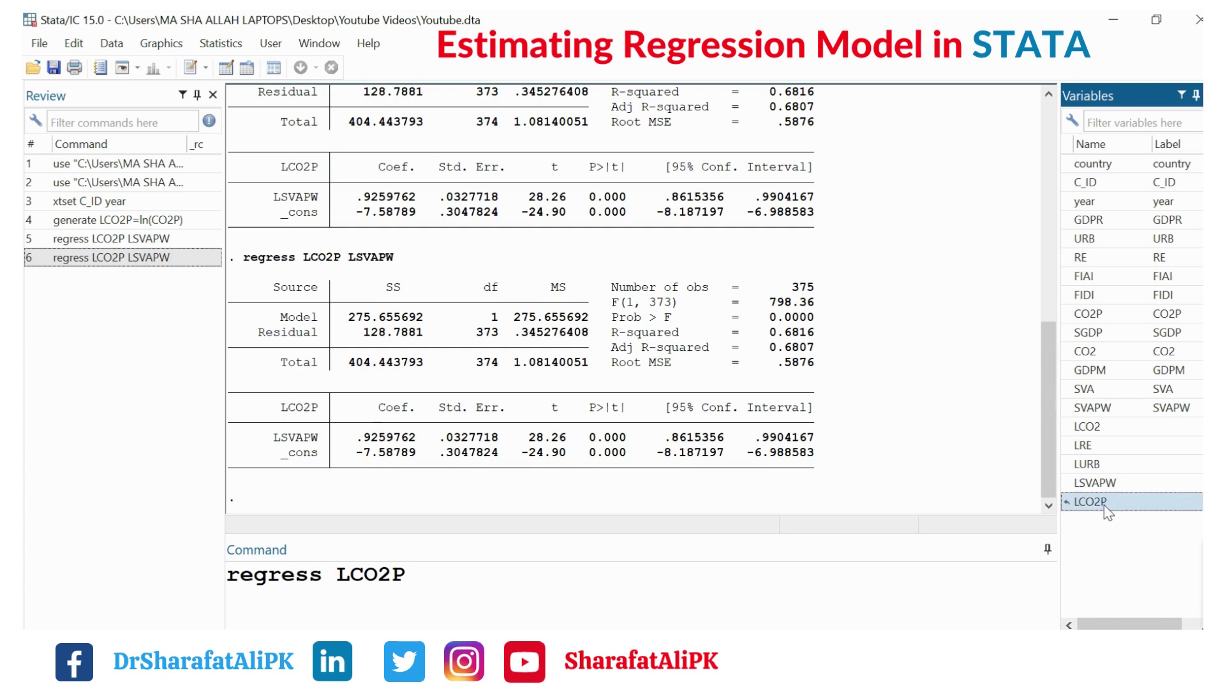
{"action": "left_click", "coordinate": [1095, 483]}
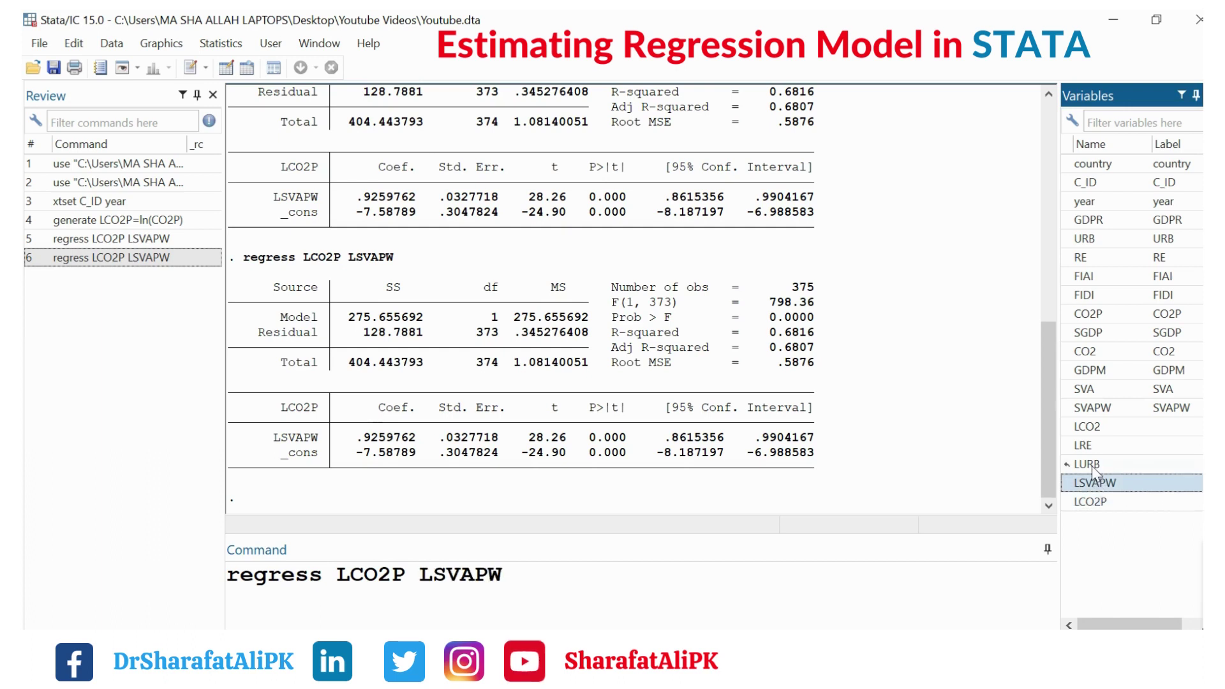
{"action": "left_click", "coordinate": [1092, 465]}
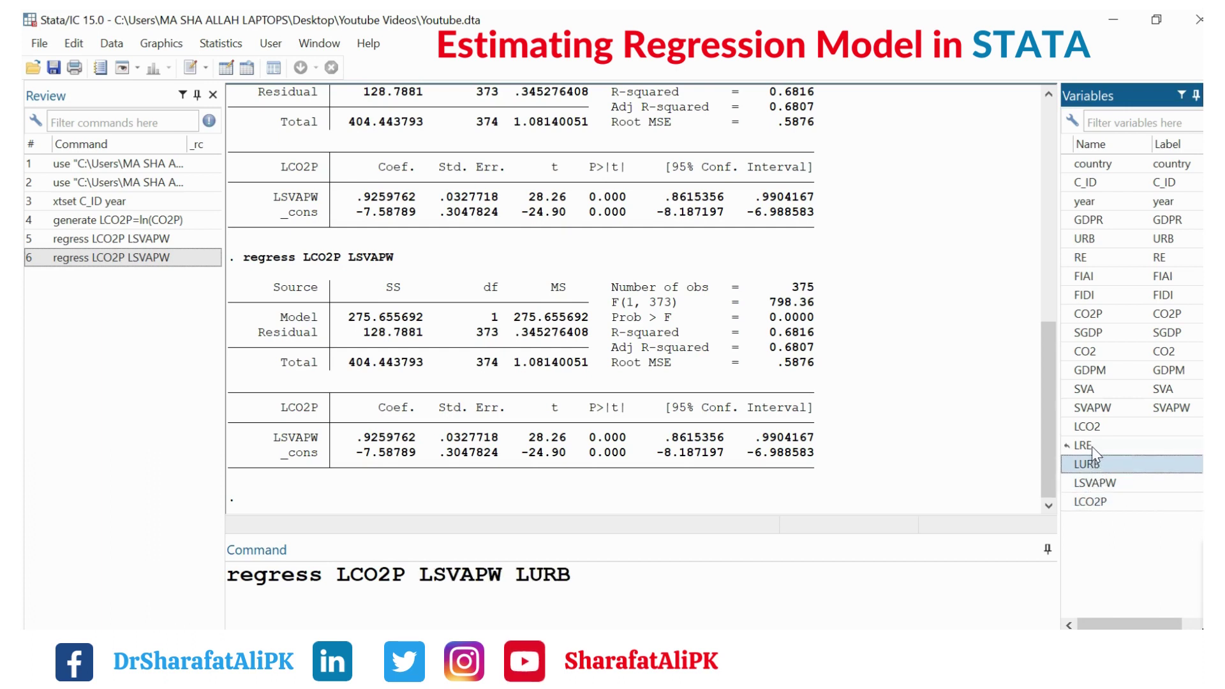
{"action": "left_click", "coordinate": [1093, 446]}
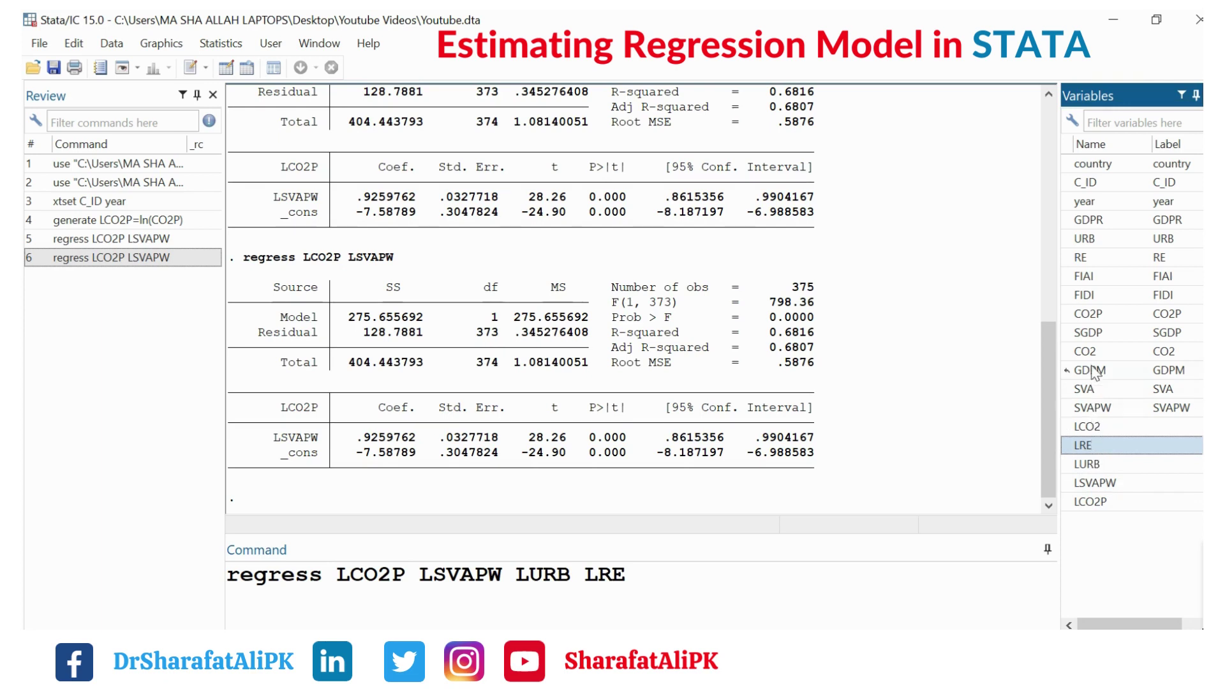
{"action": "left_click", "coordinate": [1100, 296]}
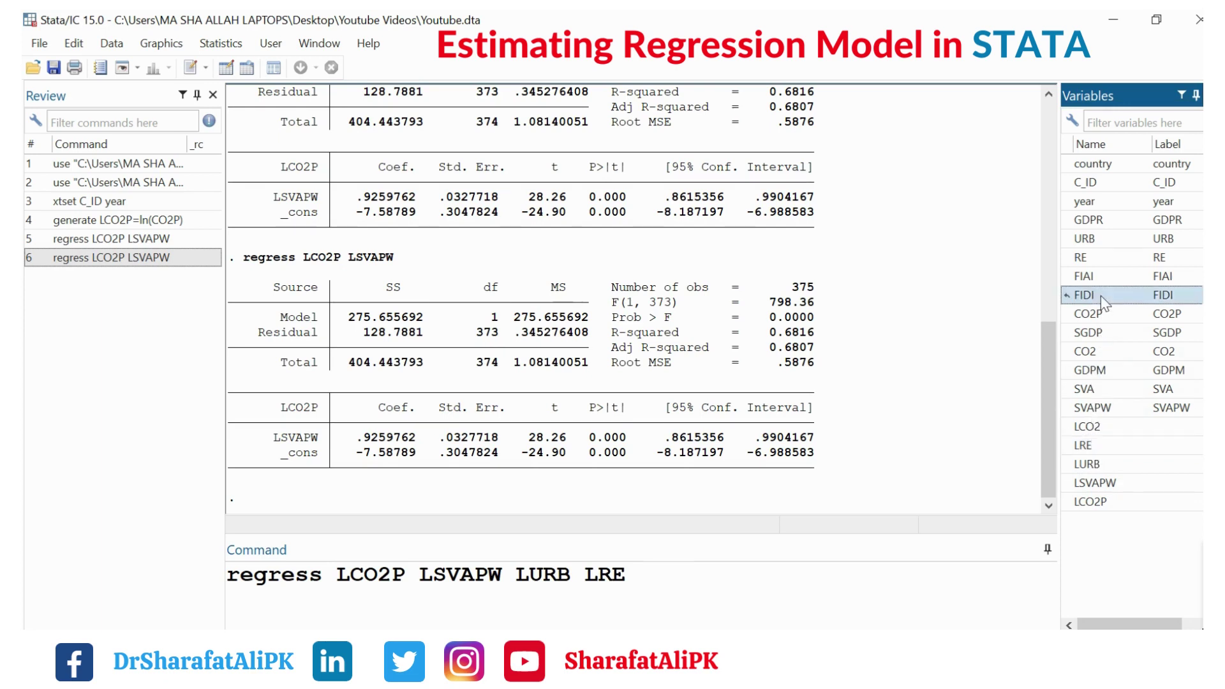
{"action": "left_click", "coordinate": [1098, 277]}
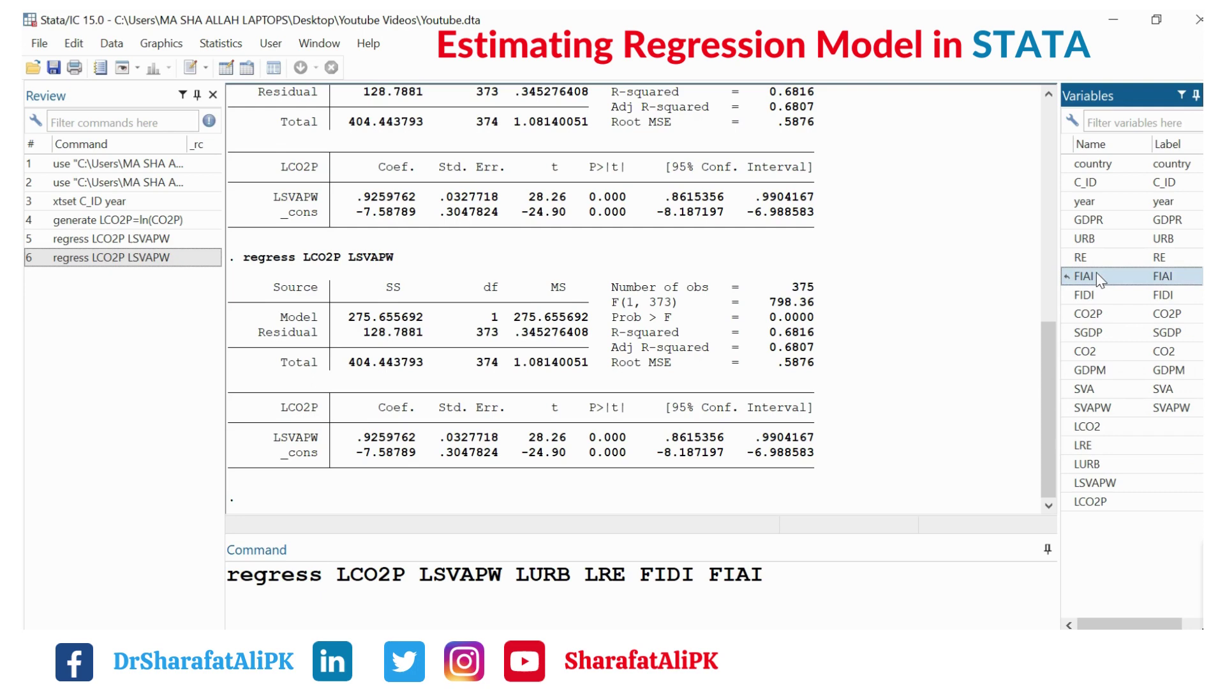
{"action": "key", "text": "Return"}
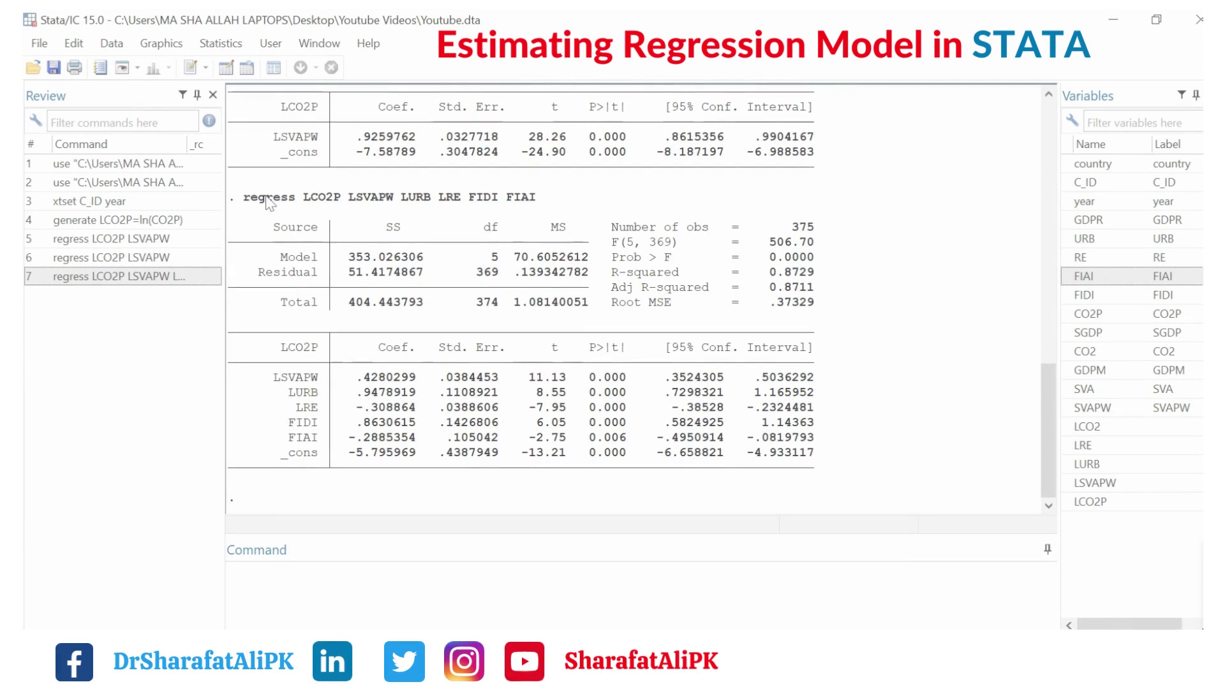
{"action": "left_click_drag", "start_coordinate": [243, 199], "coordinate": [537, 205]}
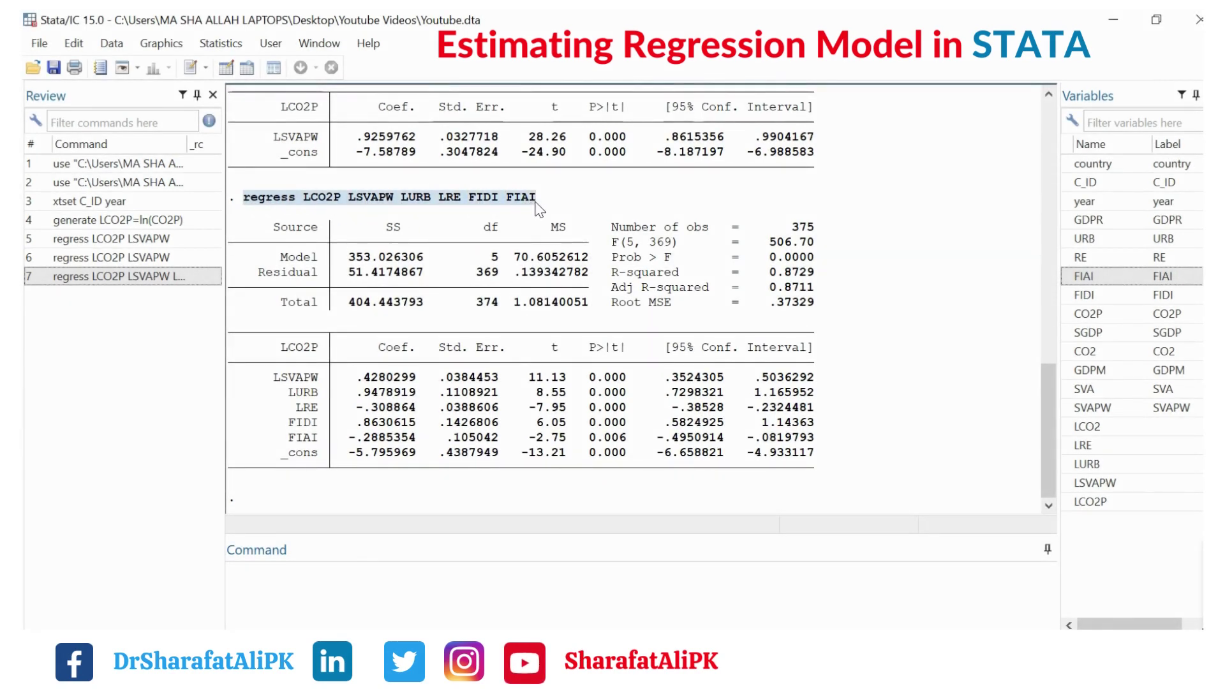
{"action": "left_click", "coordinate": [328, 207]}
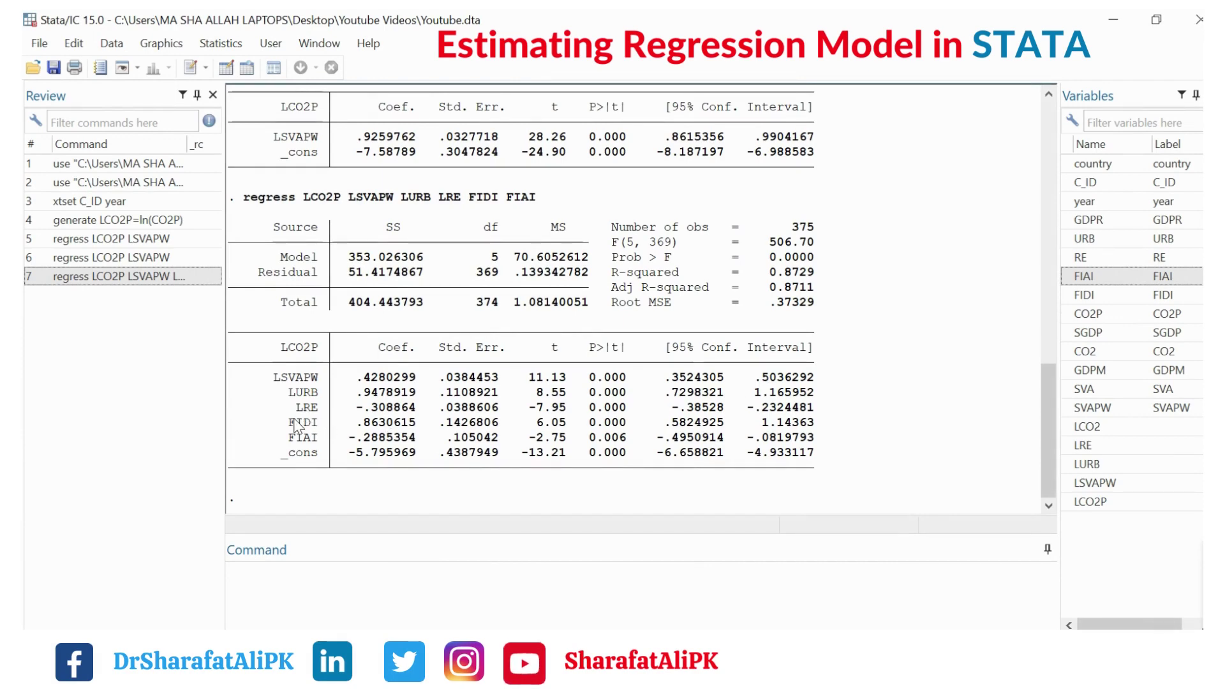
{"action": "left_click", "coordinate": [329, 583]}
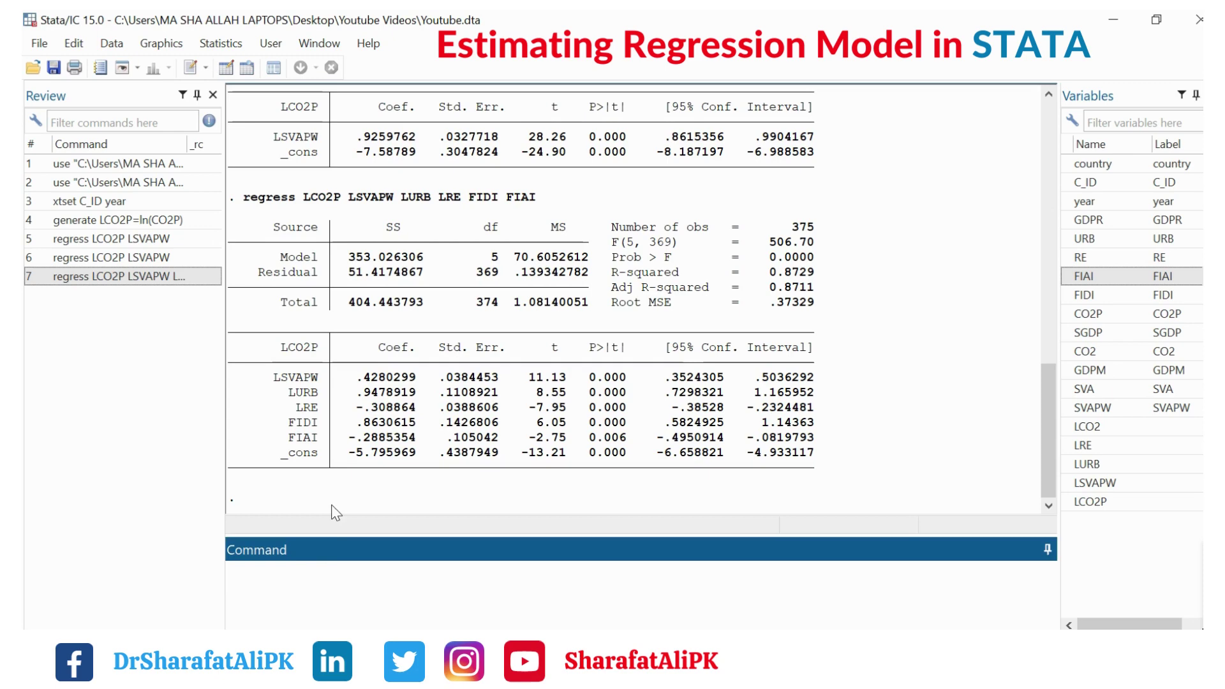